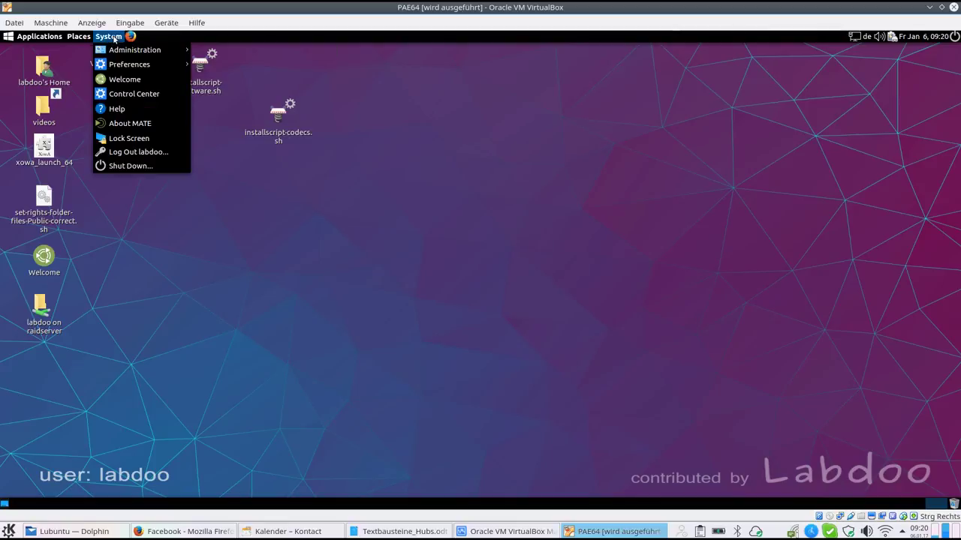
- Open the Printers settings and look at the network printer types offered for a new printer, without adding one
mouse_move(125, 51)
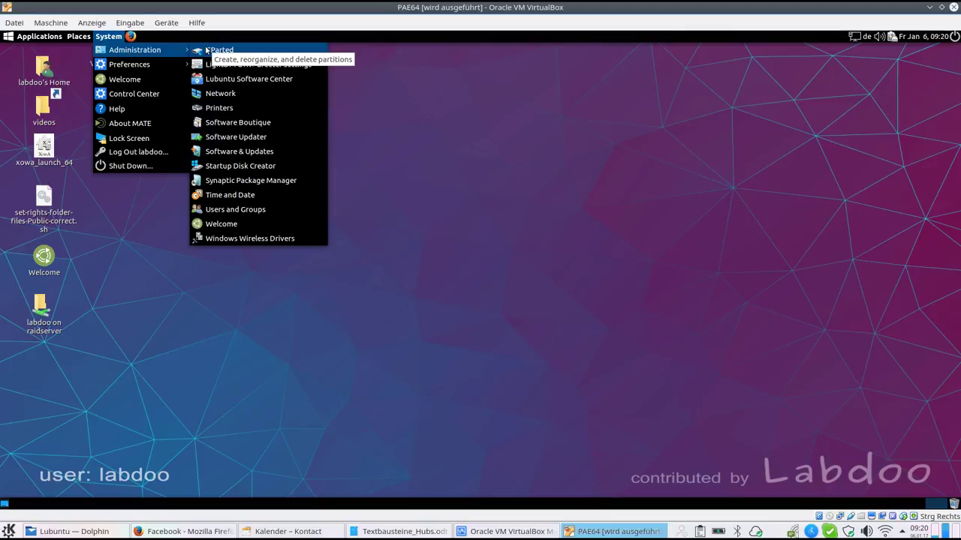
click(219, 108)
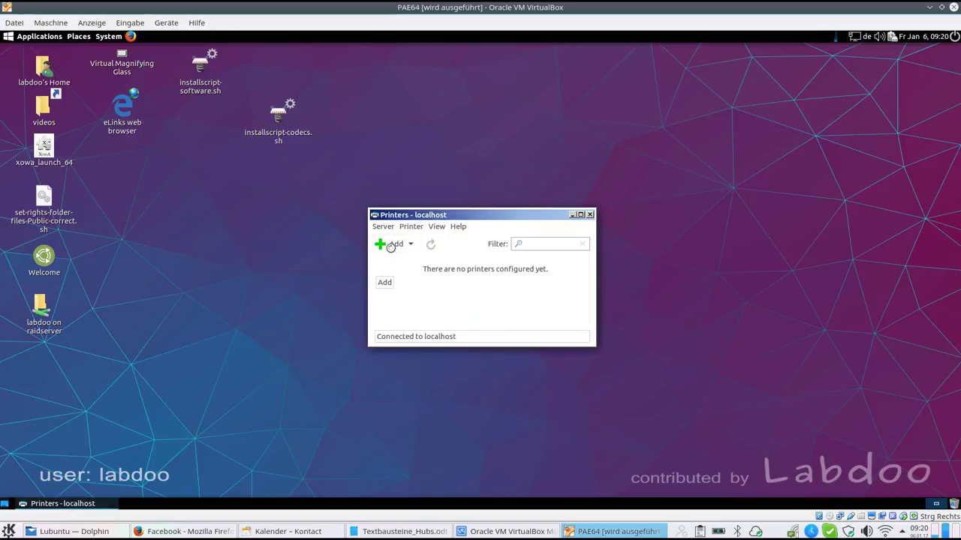
click(391, 245)
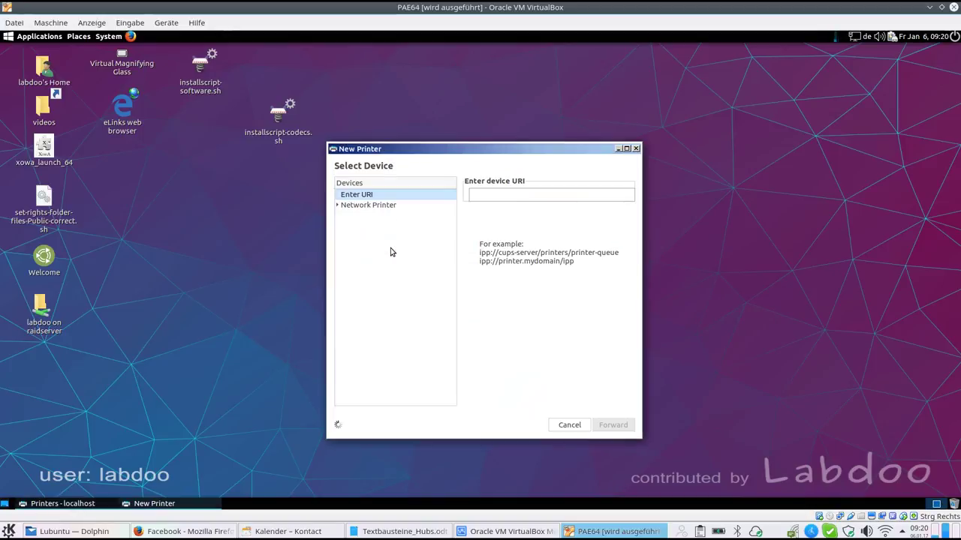
click(337, 207)
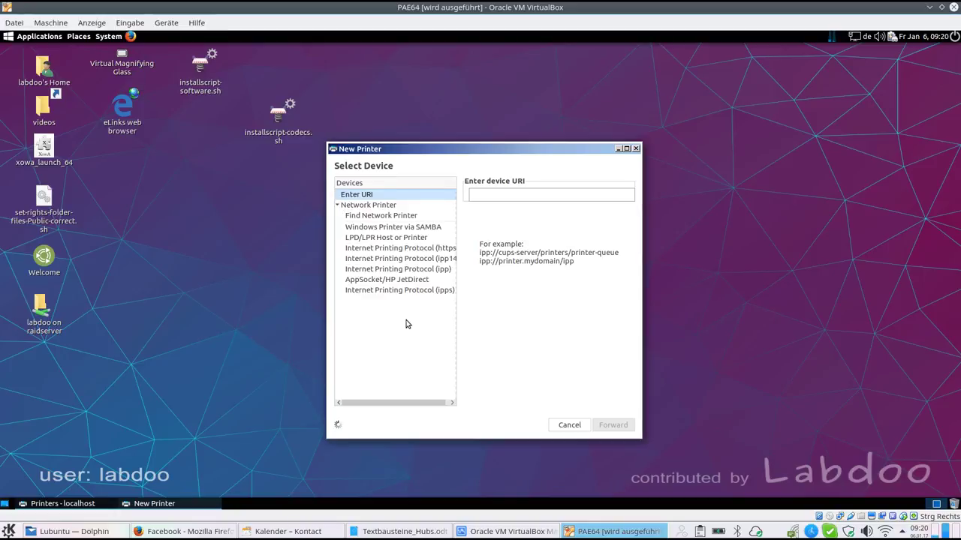
click(570, 425)
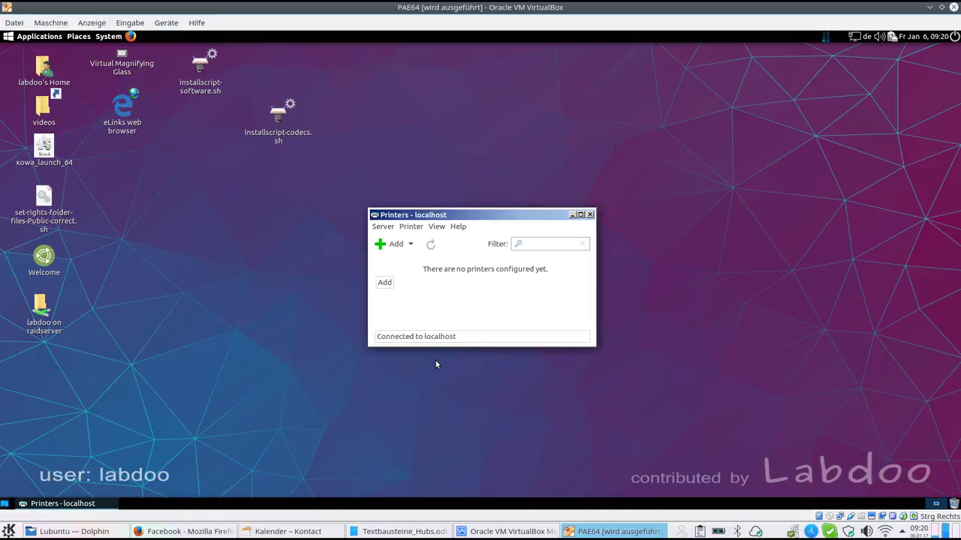
click(590, 215)
- Open Users and Groups and view the password change form for the labdoo account, without changing anything
click(112, 38)
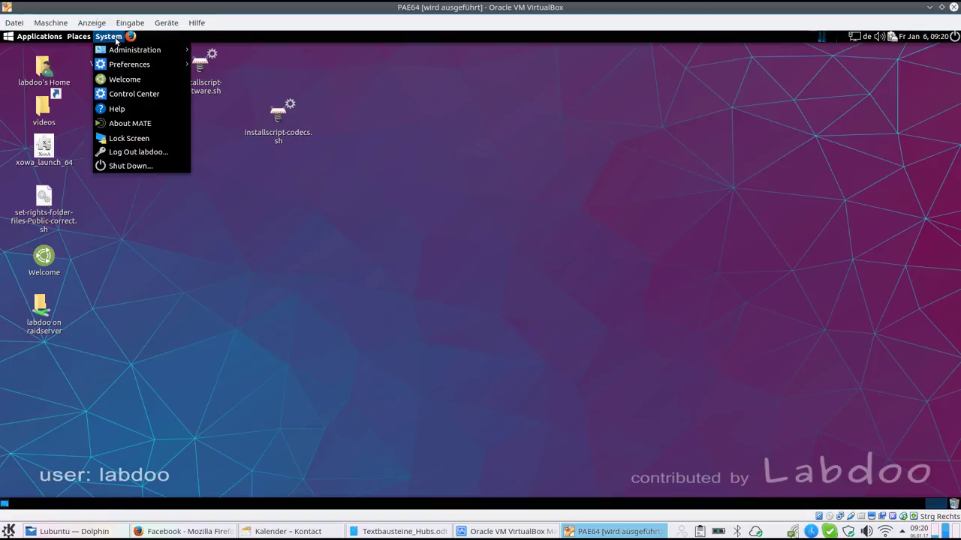
mouse_move(118, 48)
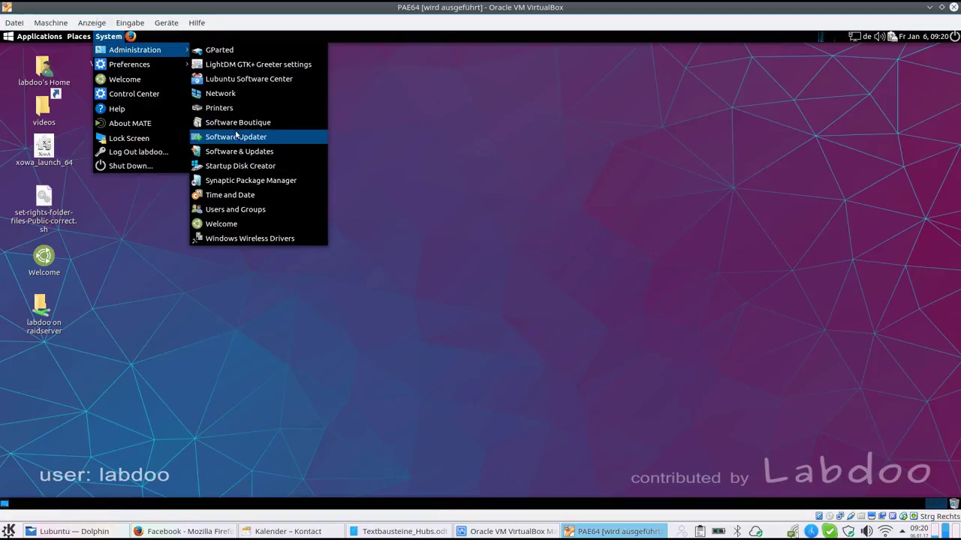
click(236, 209)
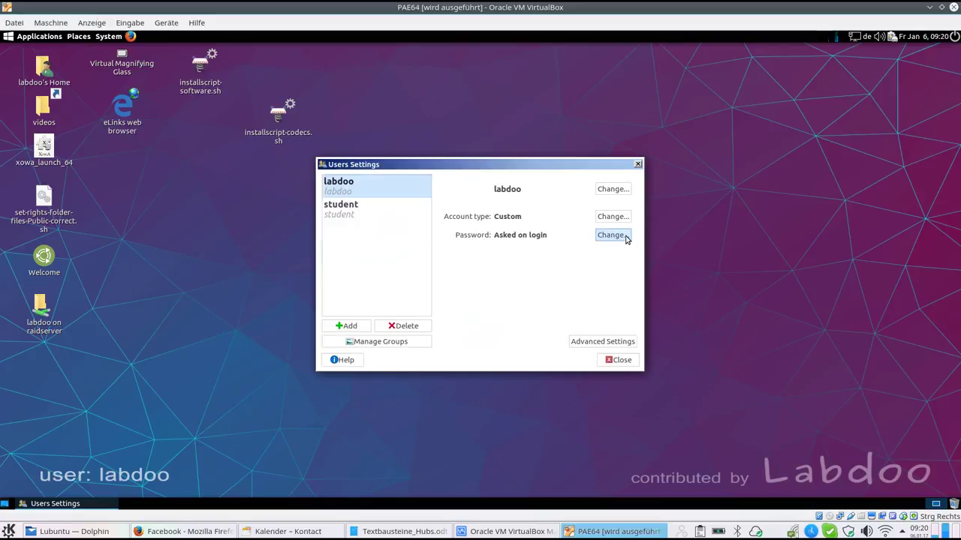
click(340, 208)
click(343, 191)
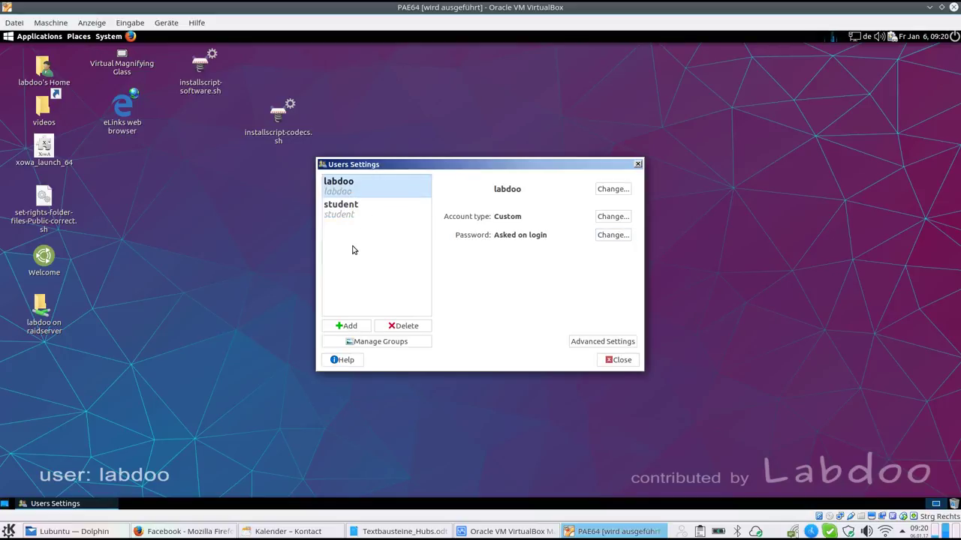
click(613, 235)
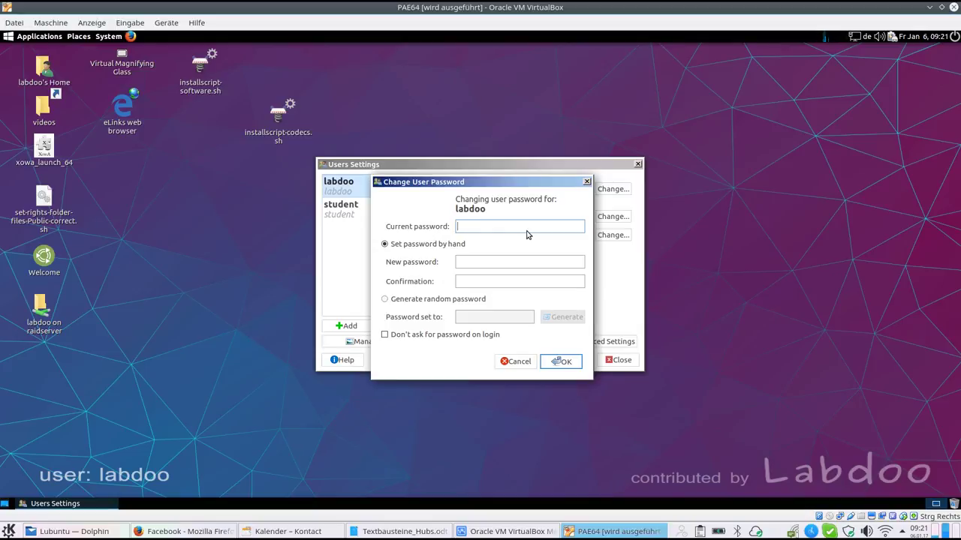
click(514, 362)
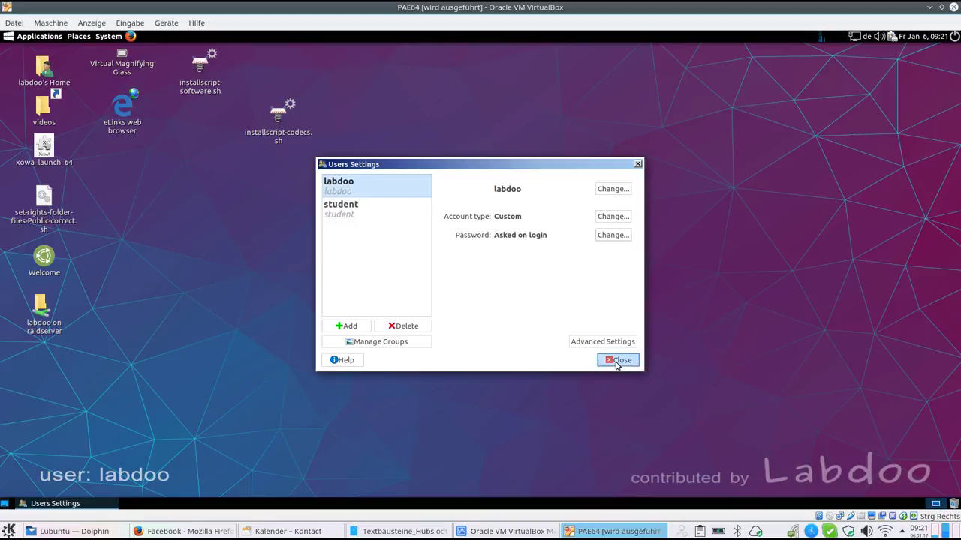
click(619, 361)
- Open the ARandR screen layout editor from the hardware preferences, view the display arrangement and close it
click(106, 36)
mouse_move(118, 65)
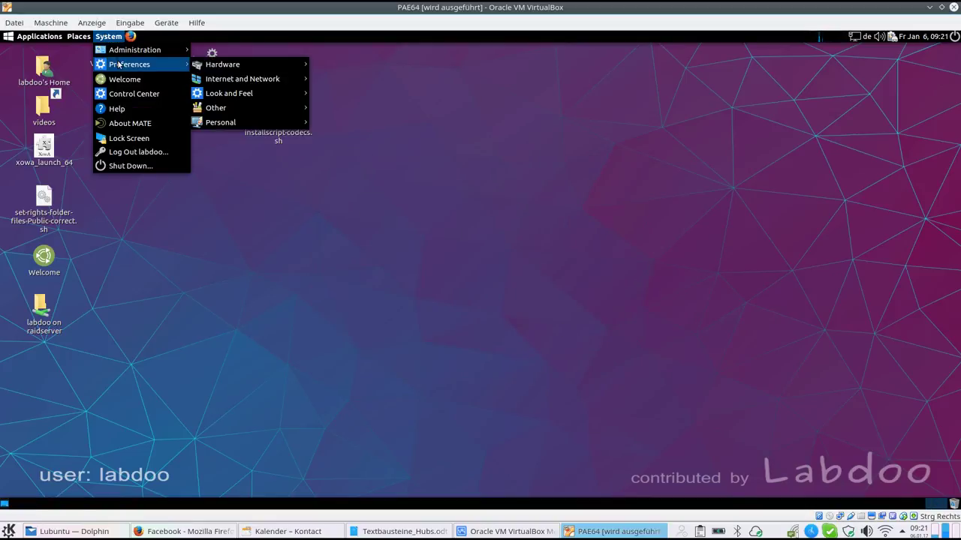
mouse_move(285, 67)
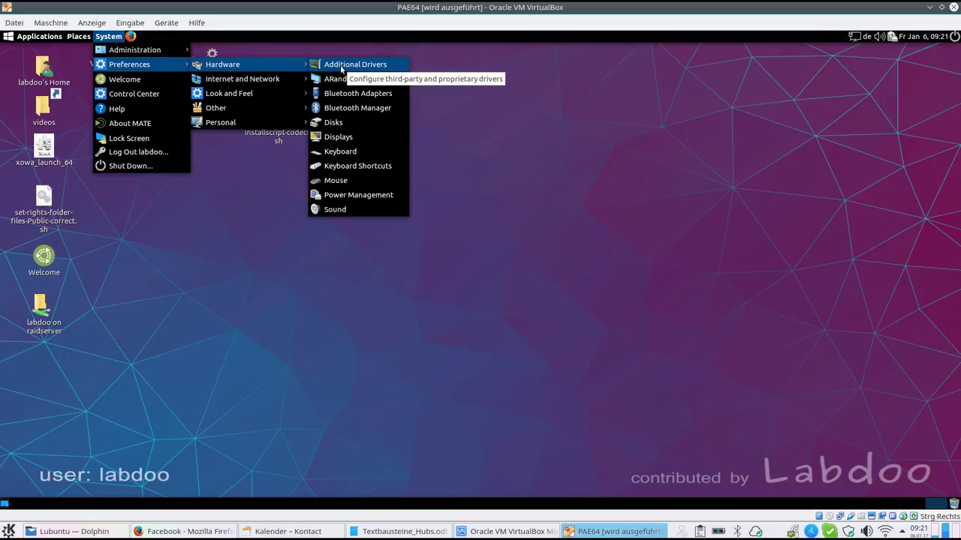
click(345, 82)
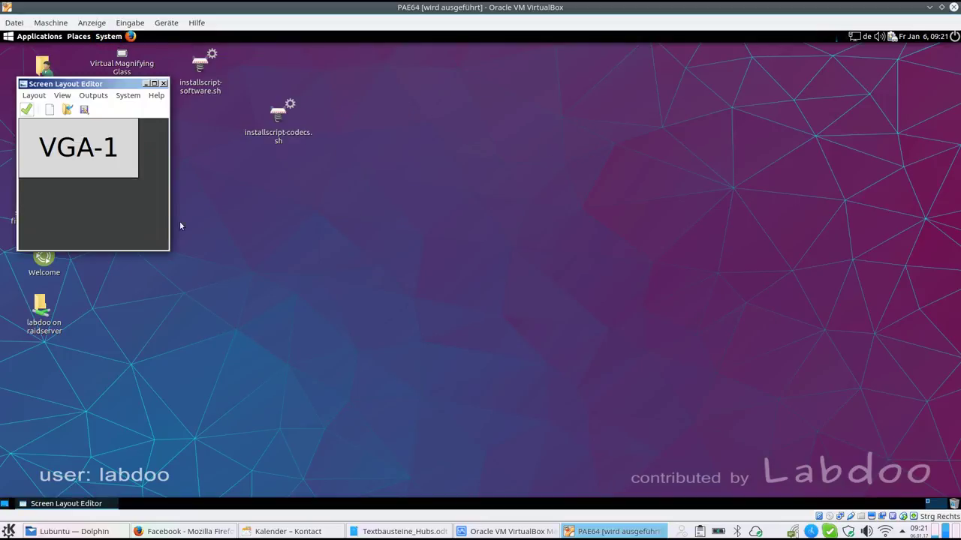
click(162, 83)
- Open the keyboard preferences to view the configured layouts, and check the keyboard layout indicator's options
click(111, 37)
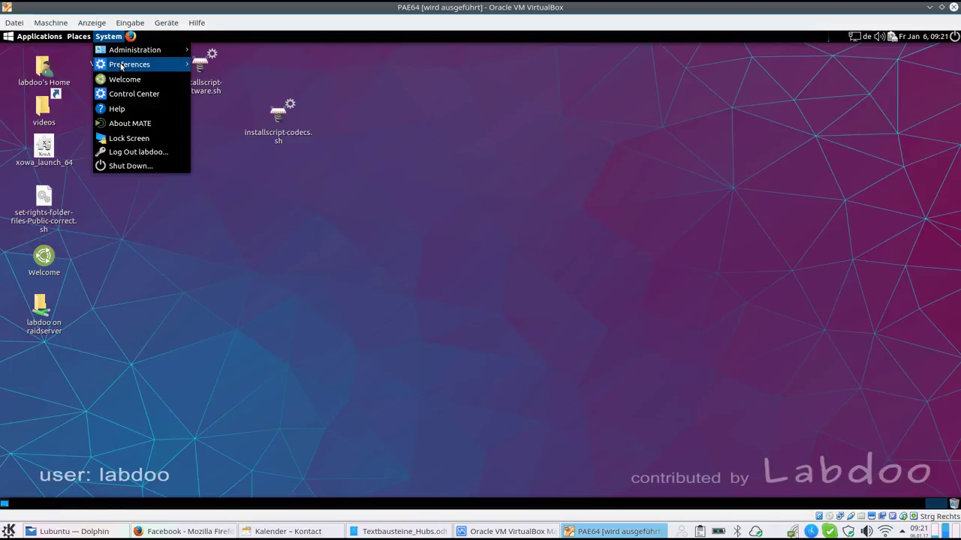
mouse_move(239, 67)
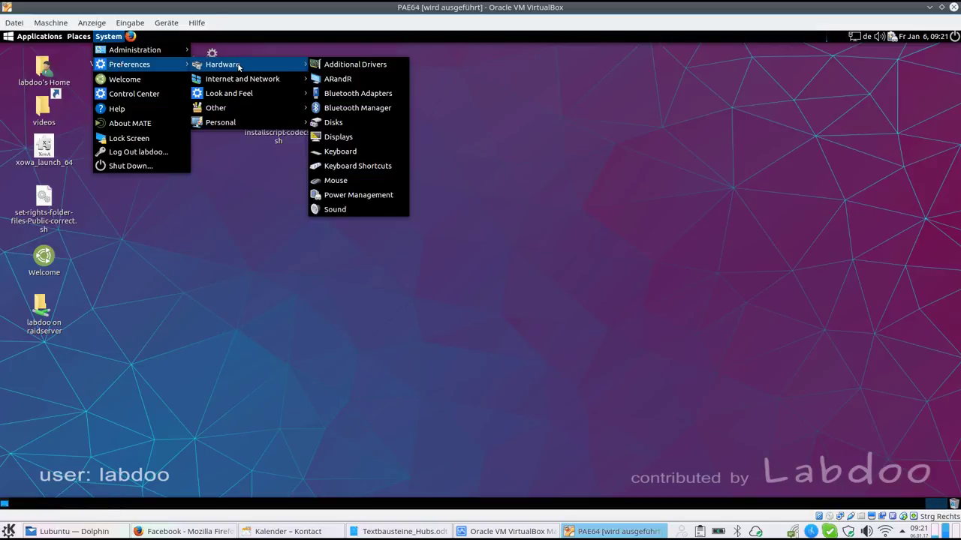
click(347, 154)
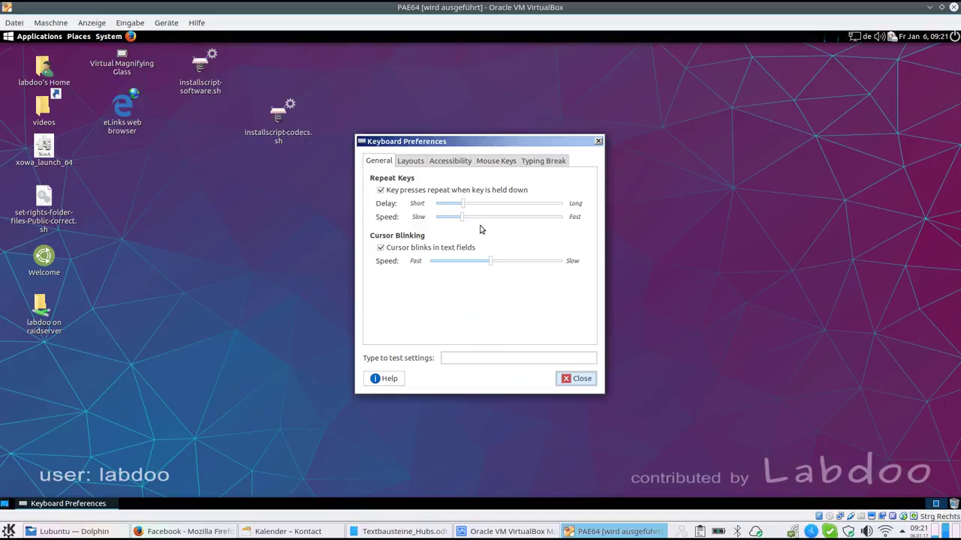
click(415, 162)
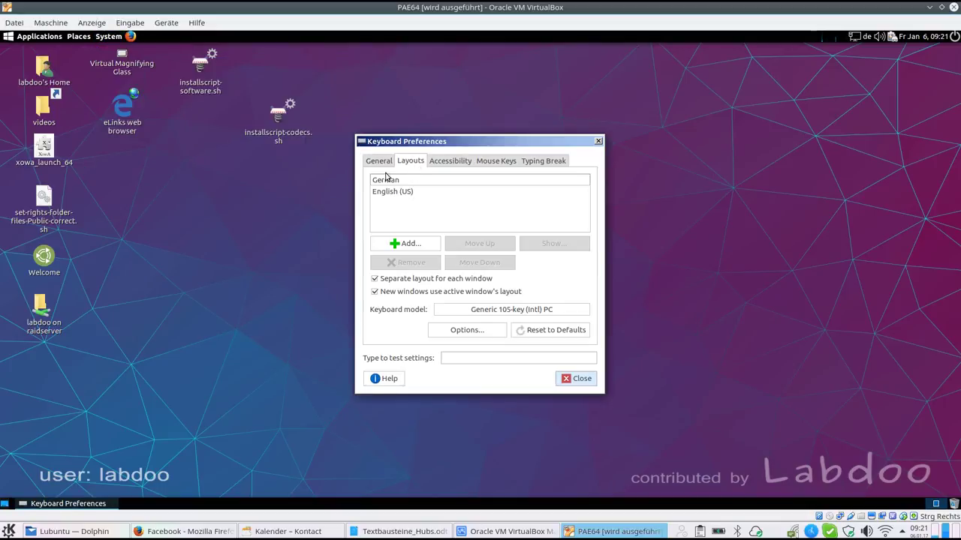
click(873, 38)
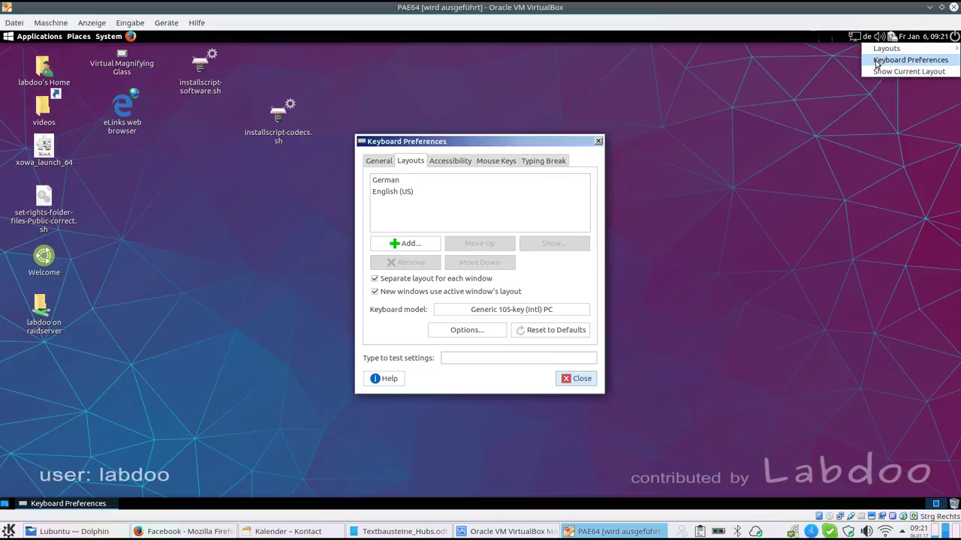
click(794, 120)
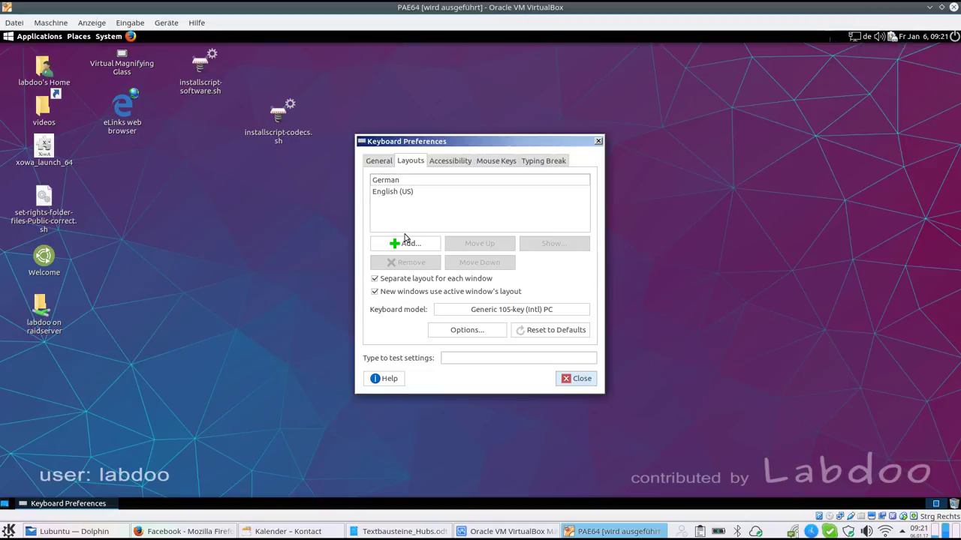
- Start adding a keyboard layout and preview the one for Cambodia, checking its Khmer (Cambodia) variant
click(404, 246)
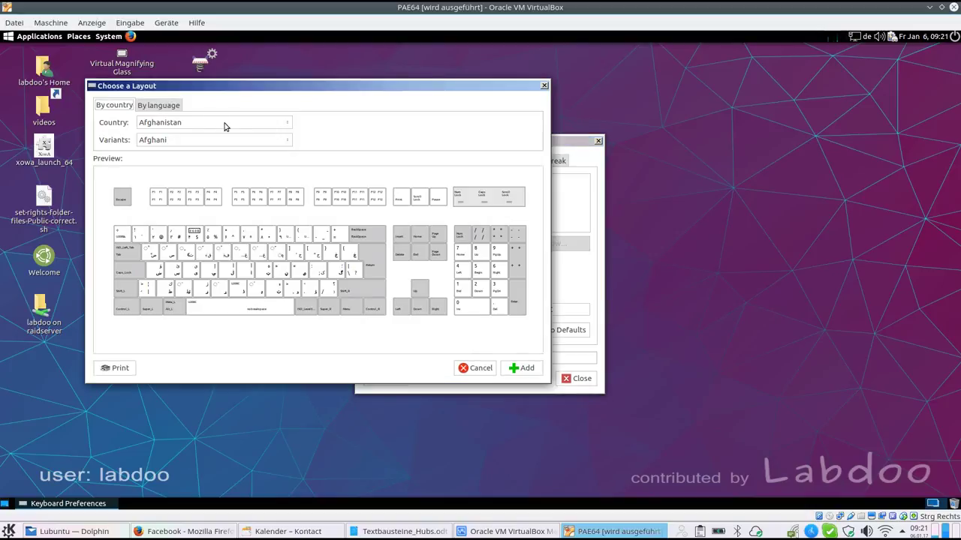
click(225, 127)
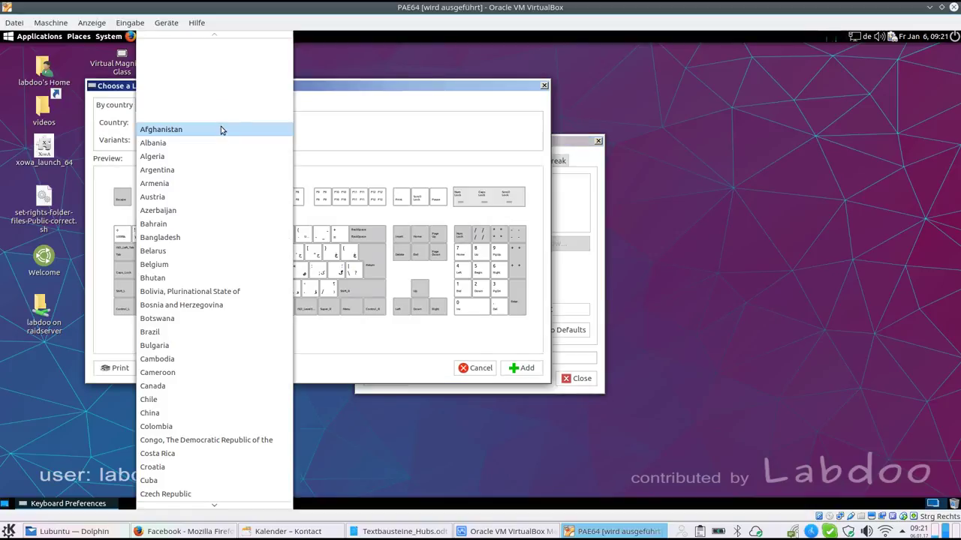
click(178, 366)
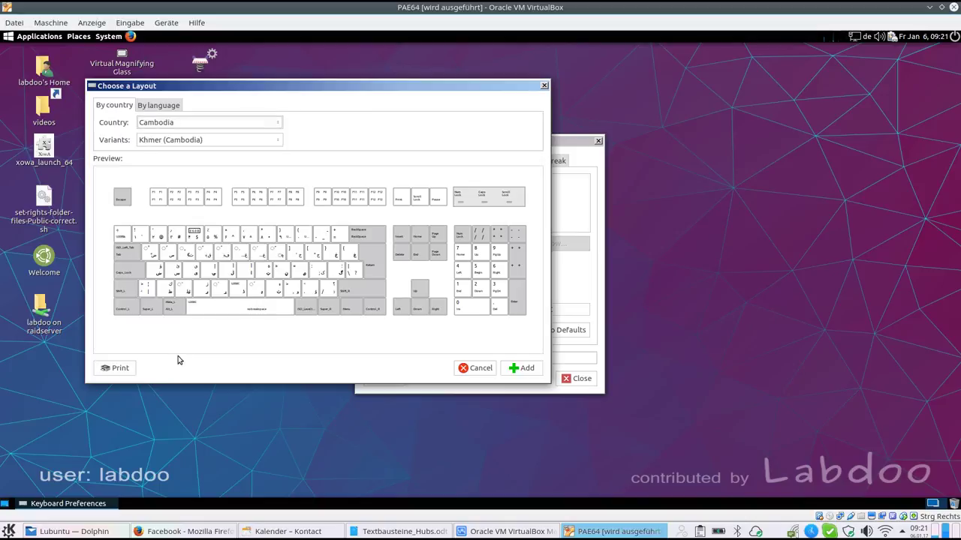
click(201, 145)
click(203, 143)
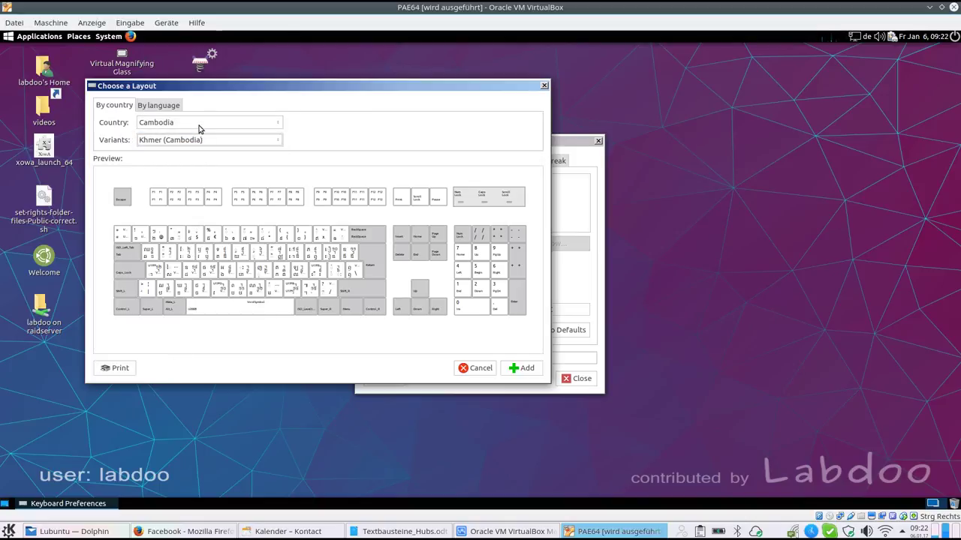
- Select Morocco as the layout country and review its variants, and leave the keyboard preferences without adding a layout
click(203, 122)
scroll(176, 307, down, 2)
scroll(197, 436, down, 6)
scroll(183, 491, down, 2)
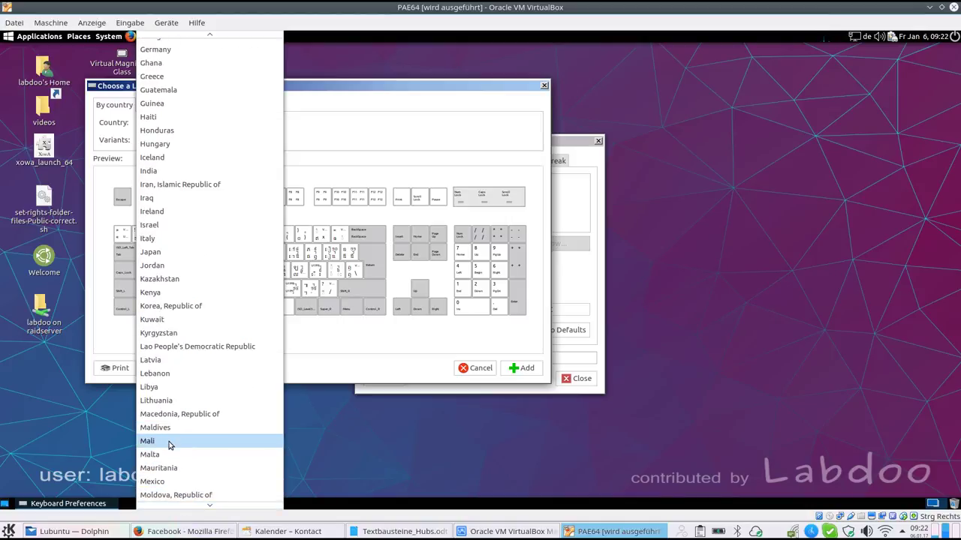
scroll(167, 439, down, 5)
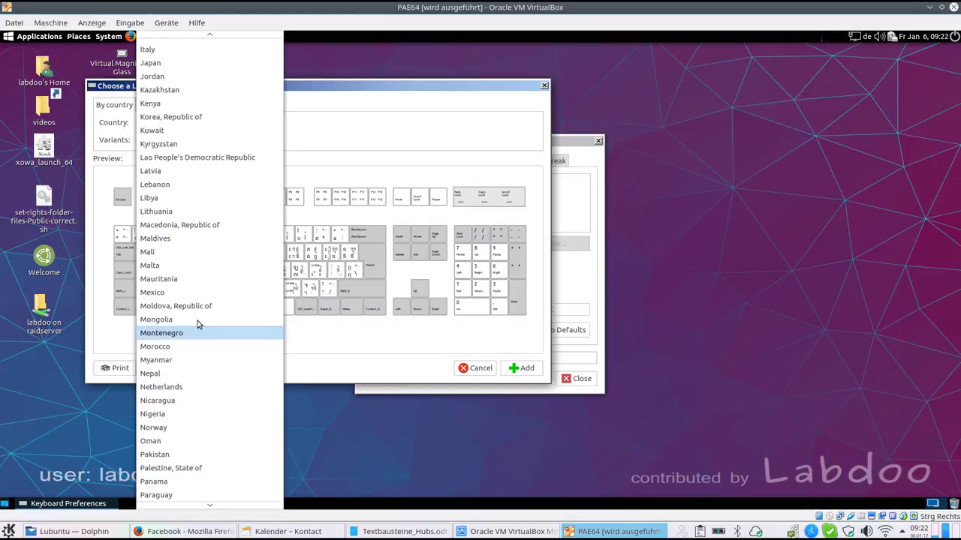
click(171, 347)
click(177, 140)
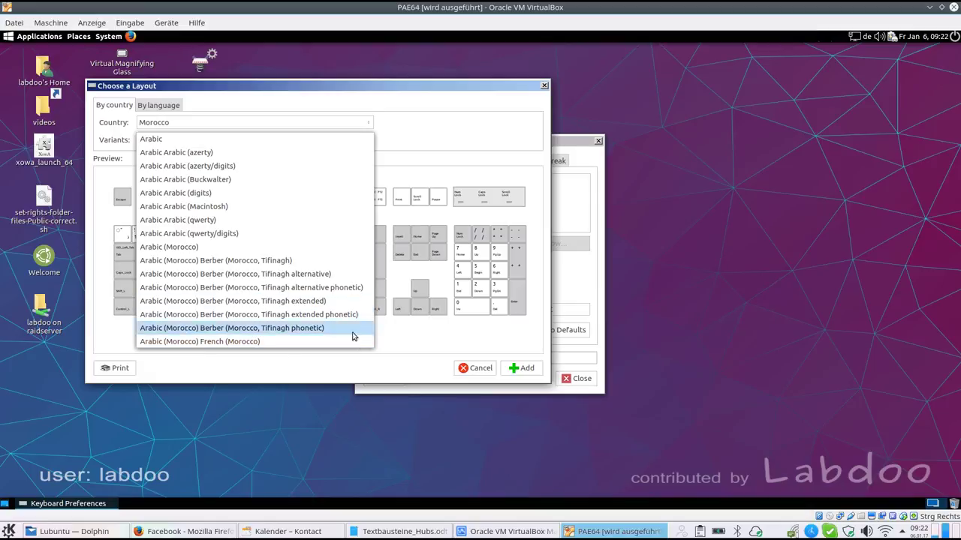
click(395, 340)
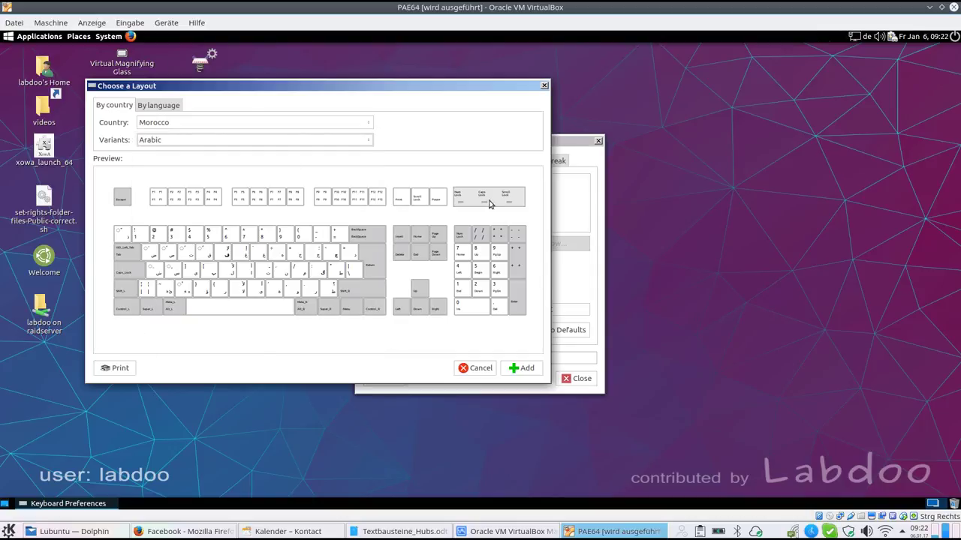
click(476, 368)
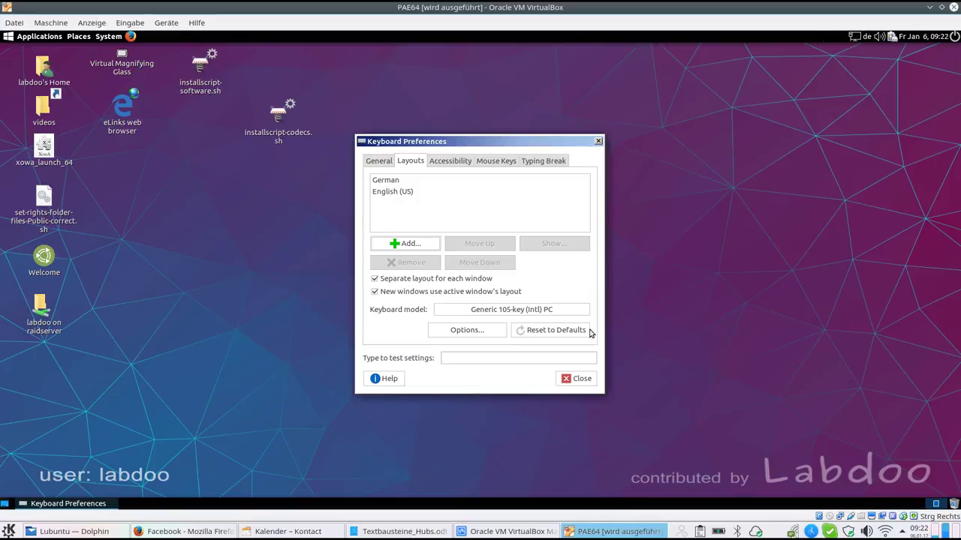
click(571, 380)
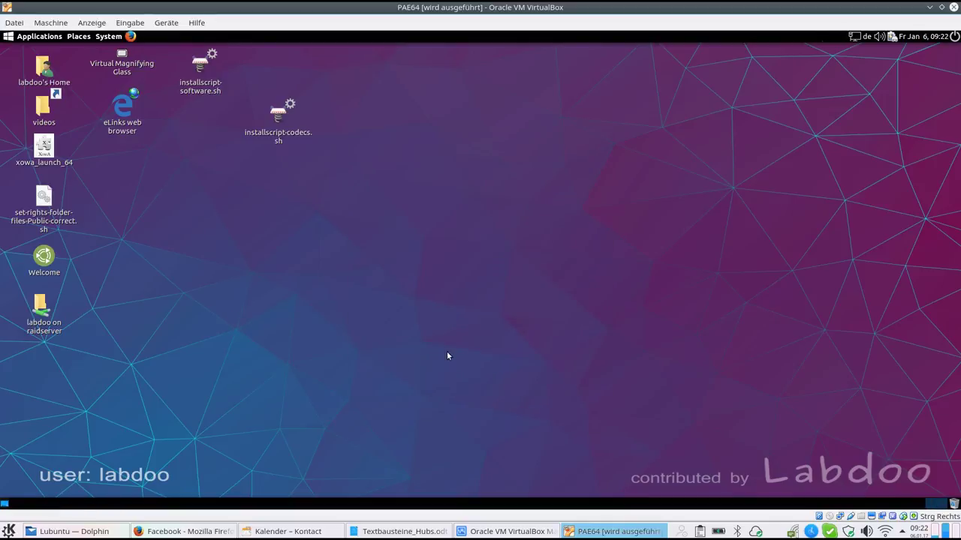
- Open the Appearance preferences and browse the available desktop themes through to the end of the list
click(113, 36)
mouse_move(123, 66)
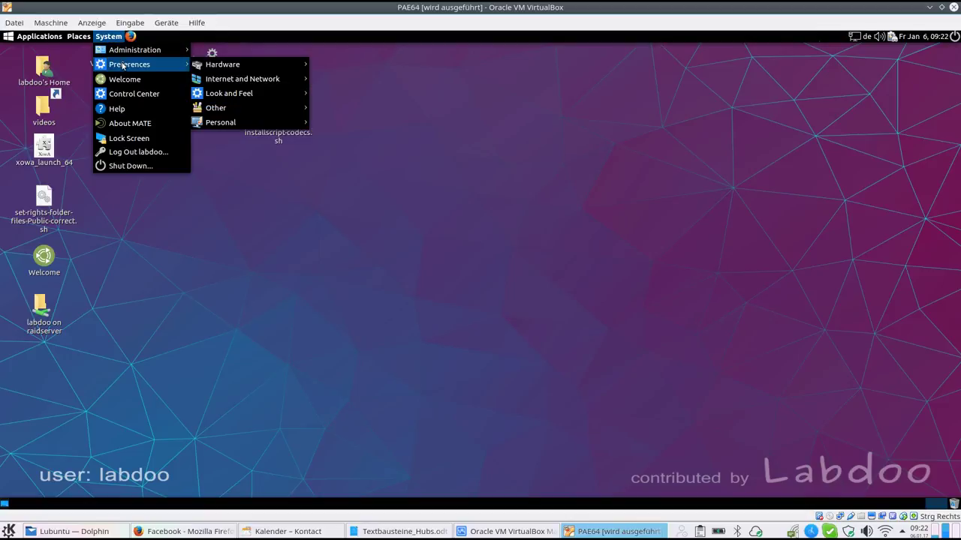
mouse_move(243, 79)
mouse_move(244, 94)
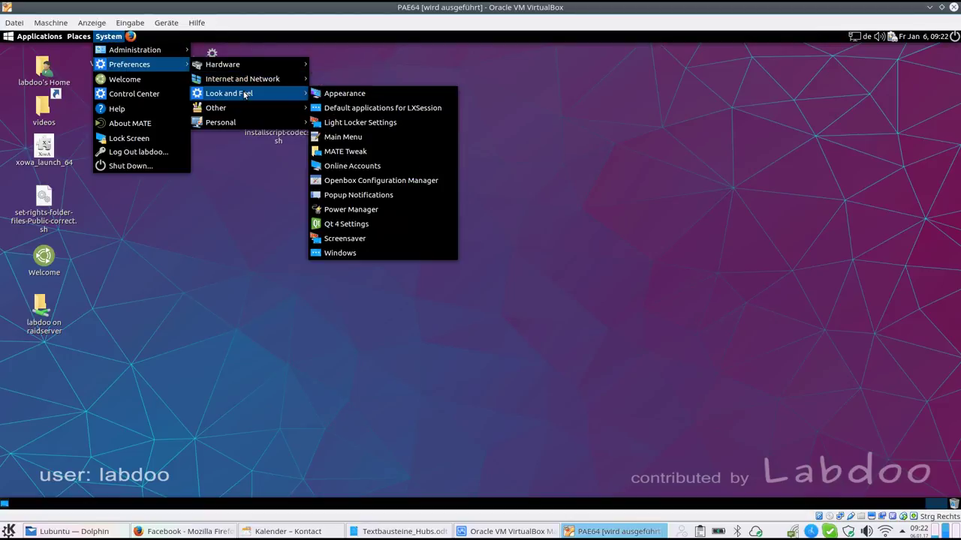
click(360, 94)
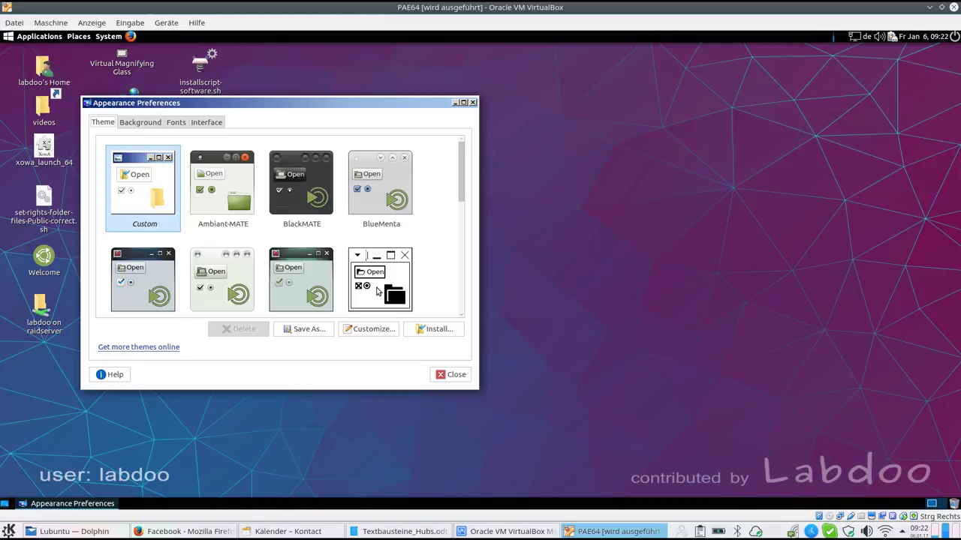
drag(461, 186, 460, 239)
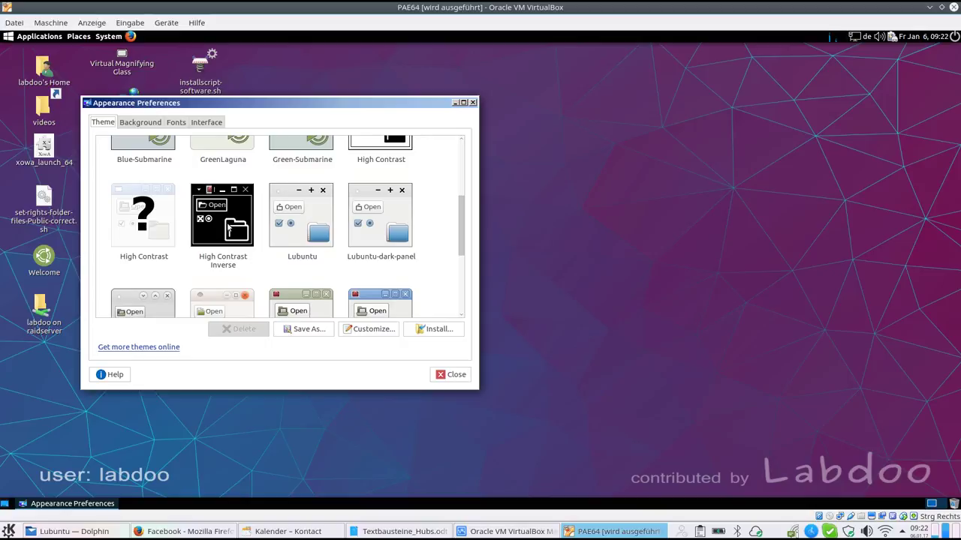
drag(460, 238, 461, 301)
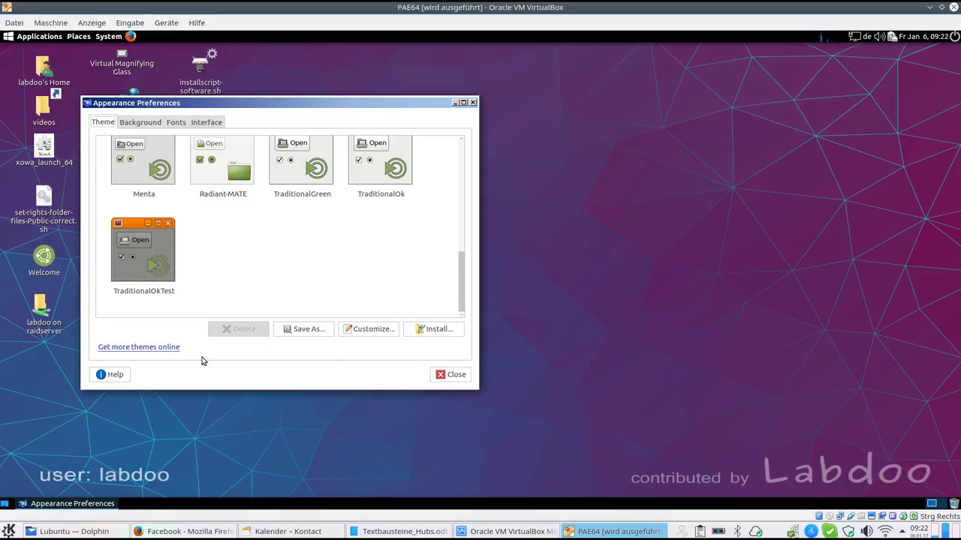
- Leave the Appearance preferences and open Language Support to view the languages available for menus and windows
click(453, 375)
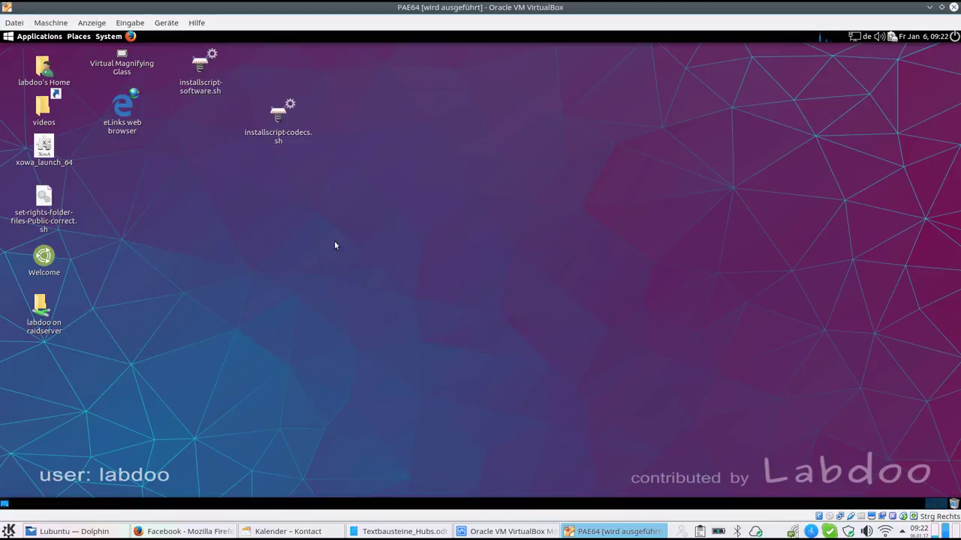
click(108, 37)
mouse_move(129, 64)
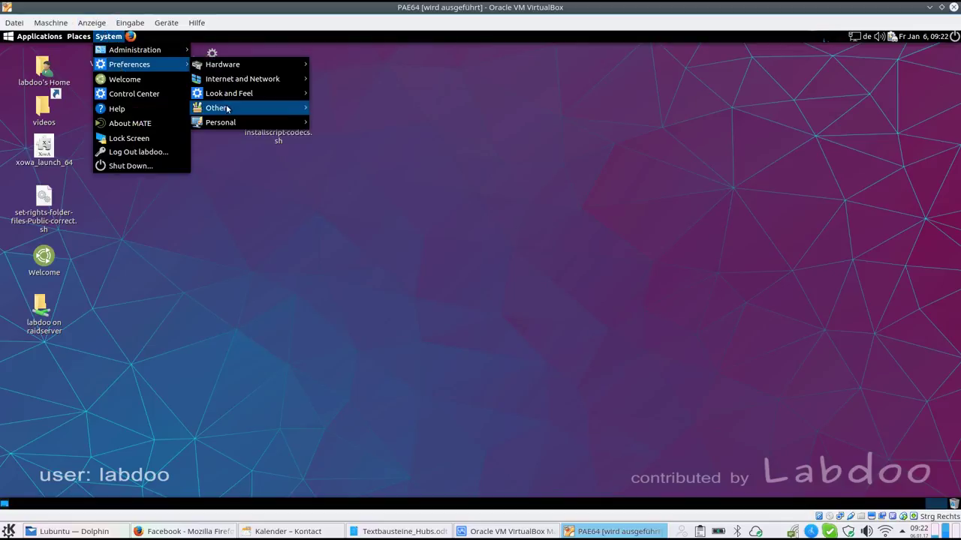
mouse_move(229, 112)
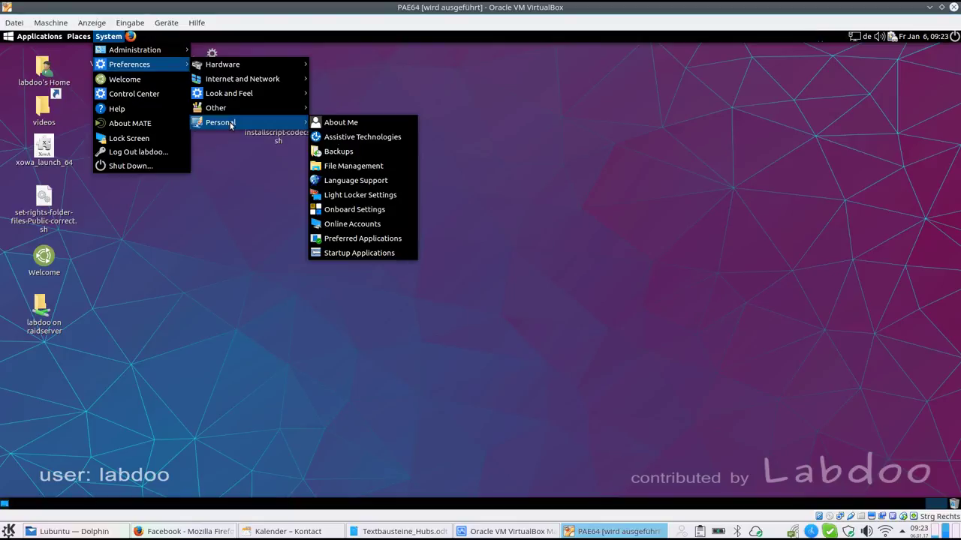
click(342, 181)
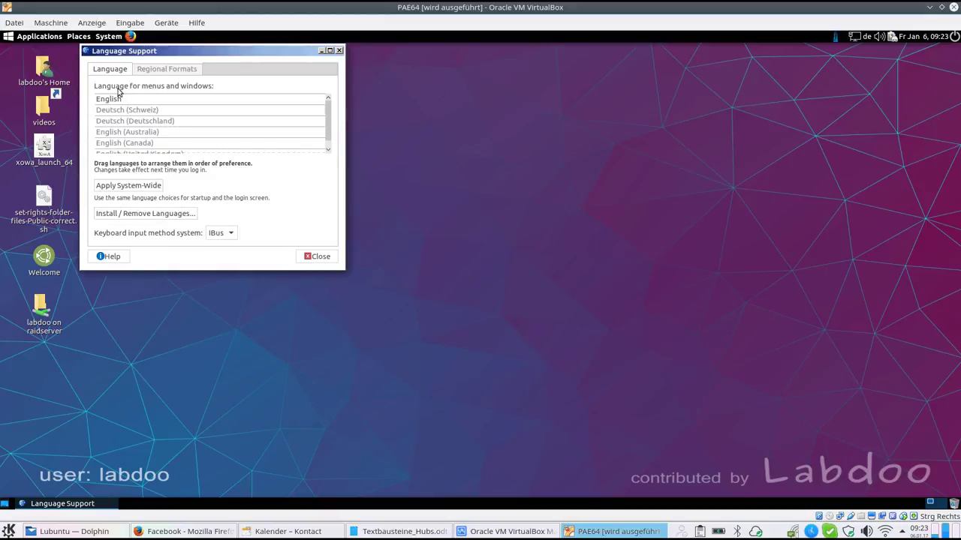
mouse_move(328, 119)
mouse_down()
mouse_move(330, 154)
mouse_move(328, 106)
mouse_up()
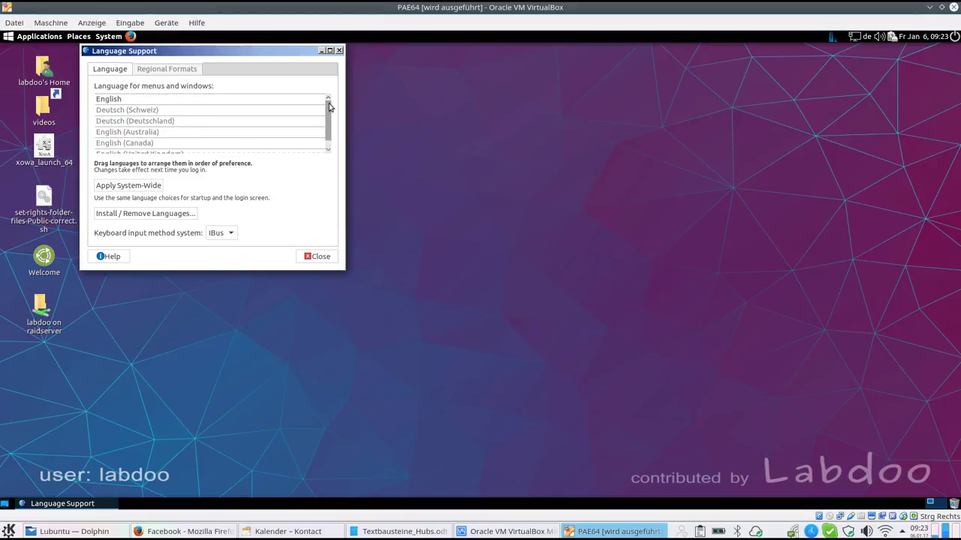
- Browse the installable languages down to the entries around Khmer, Central, and leave without installing any
click(124, 214)
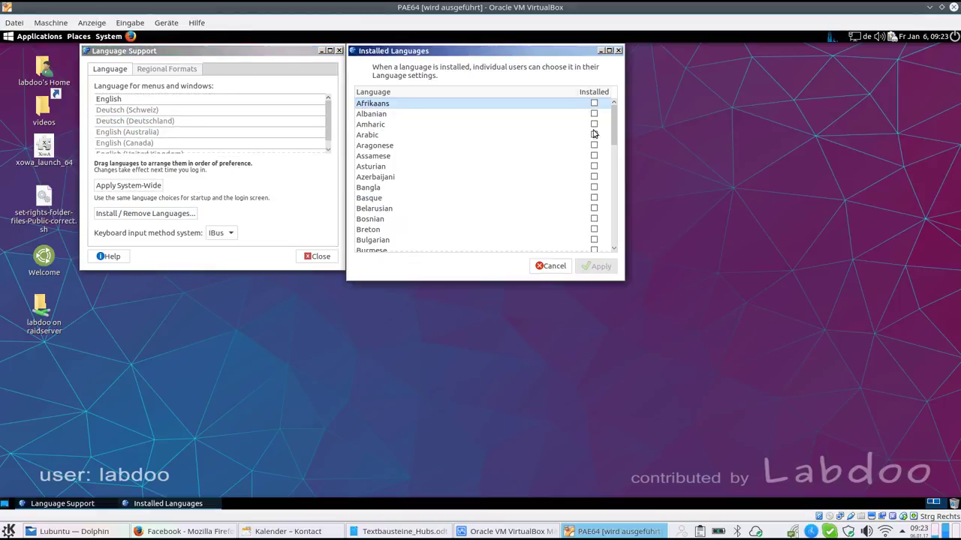
drag(614, 122, 618, 181)
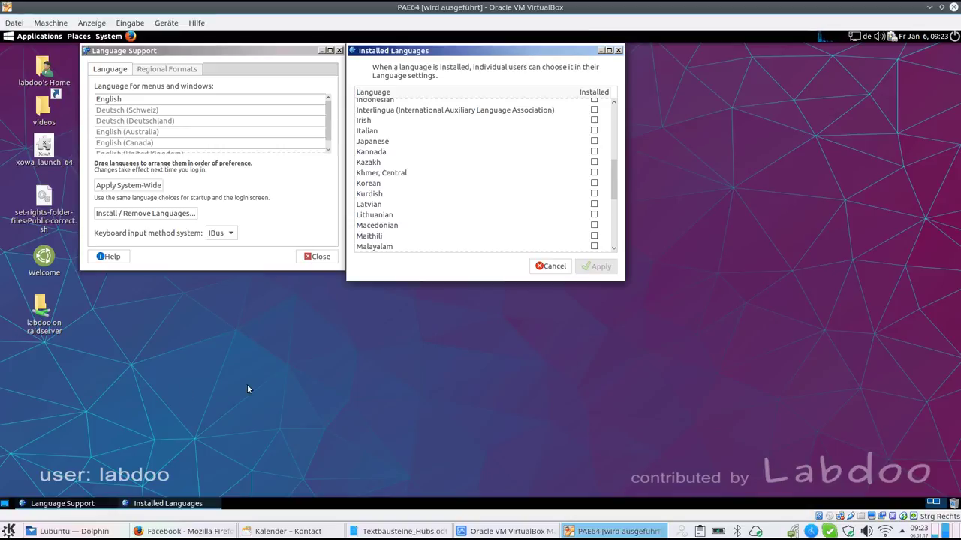
click(551, 266)
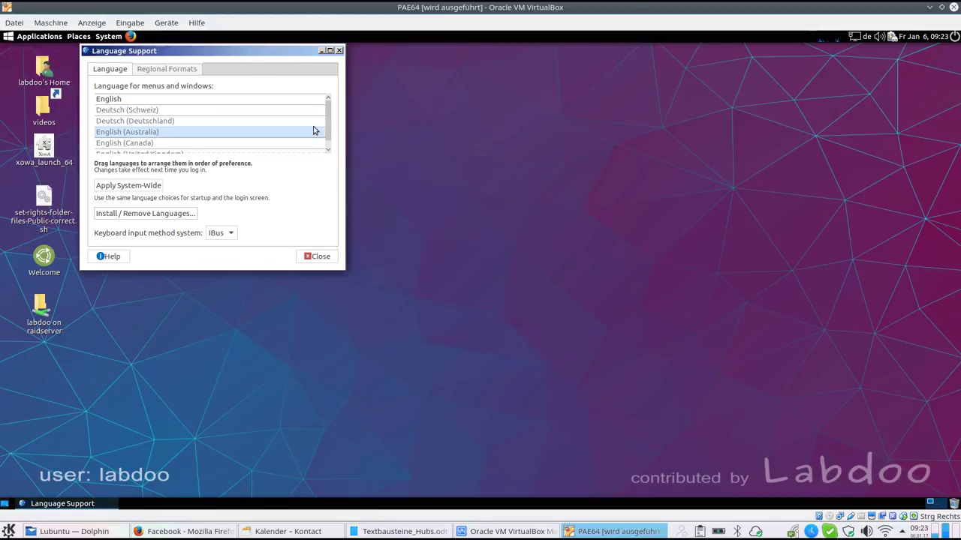
- Move Deutsch (Deutschland) above English to make it the first language for menus and windows
mouse_move(329, 125)
mouse_down()
mouse_move(326, 151)
mouse_move(328, 119)
mouse_up()
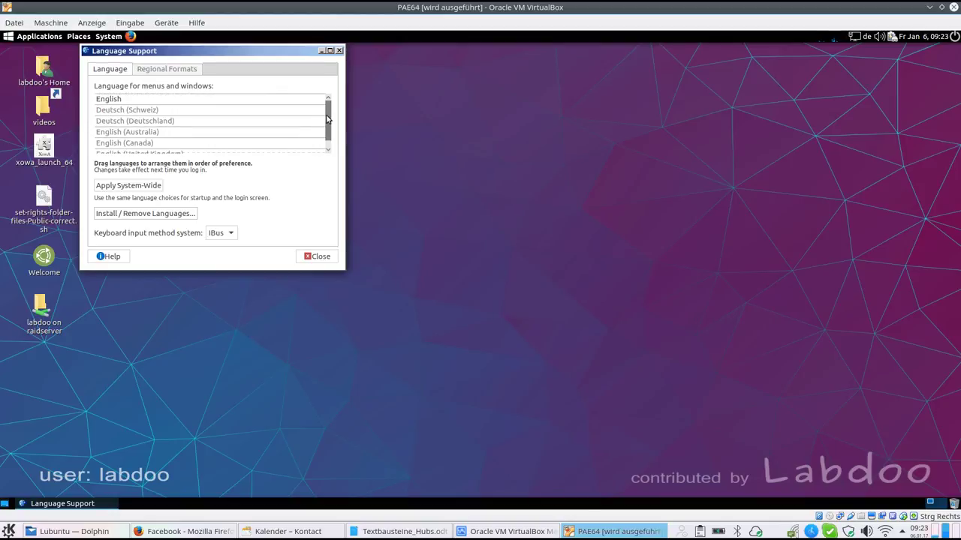
click(109, 122)
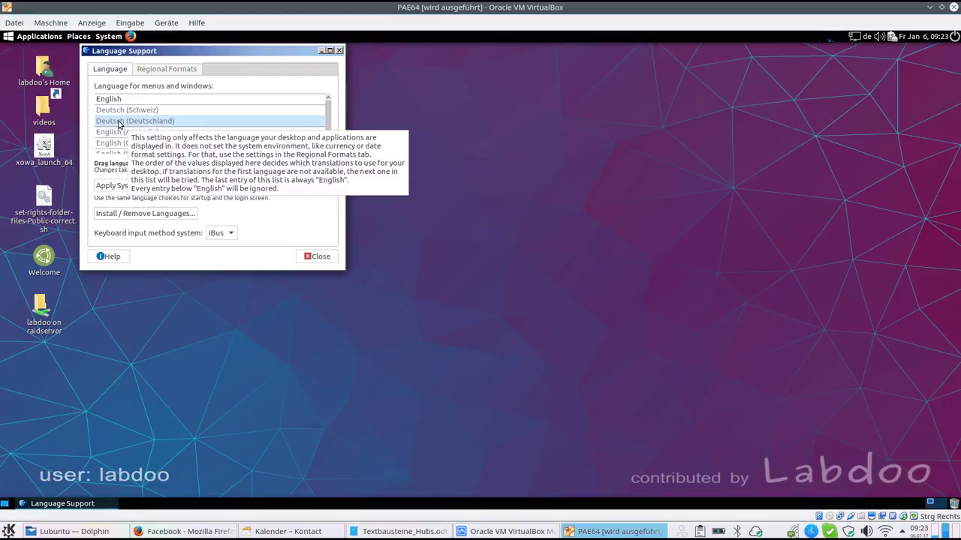
drag(118, 123, 121, 99)
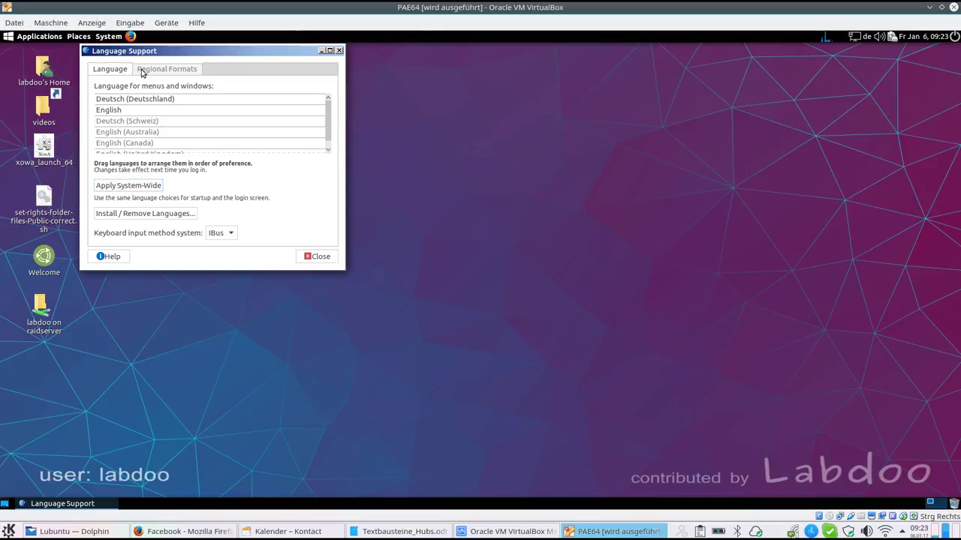
- Move Deutsch (Deutschland) back below English and Deutsch (Schweiz), and close Language Support
click(137, 101)
drag(136, 103, 148, 134)
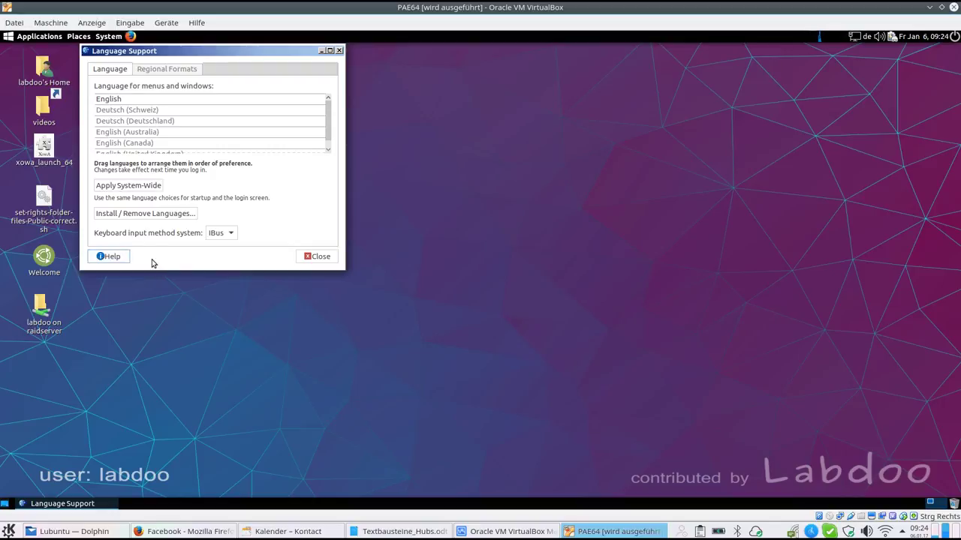
click(320, 257)
- Open the Control Center and look through its settings groups from Administration to Other and back
click(108, 36)
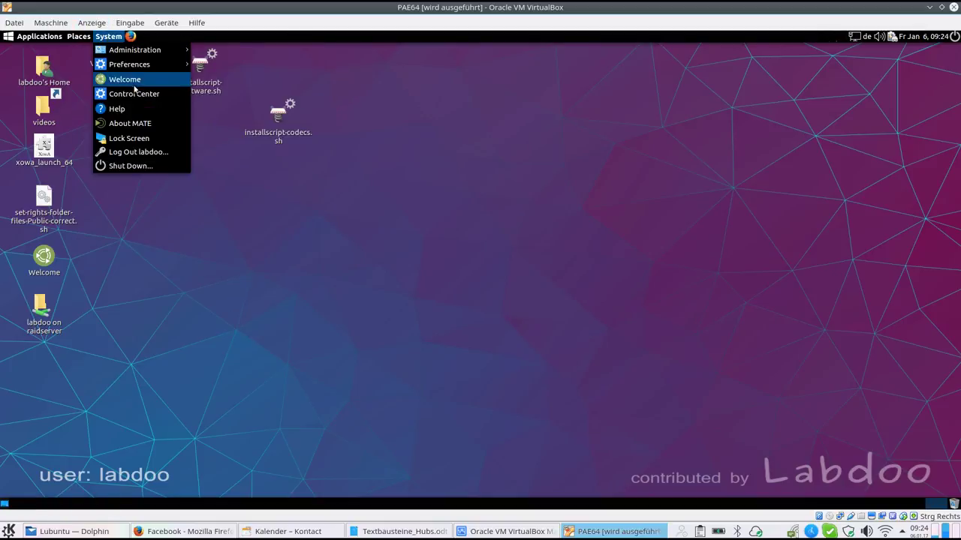
click(131, 94)
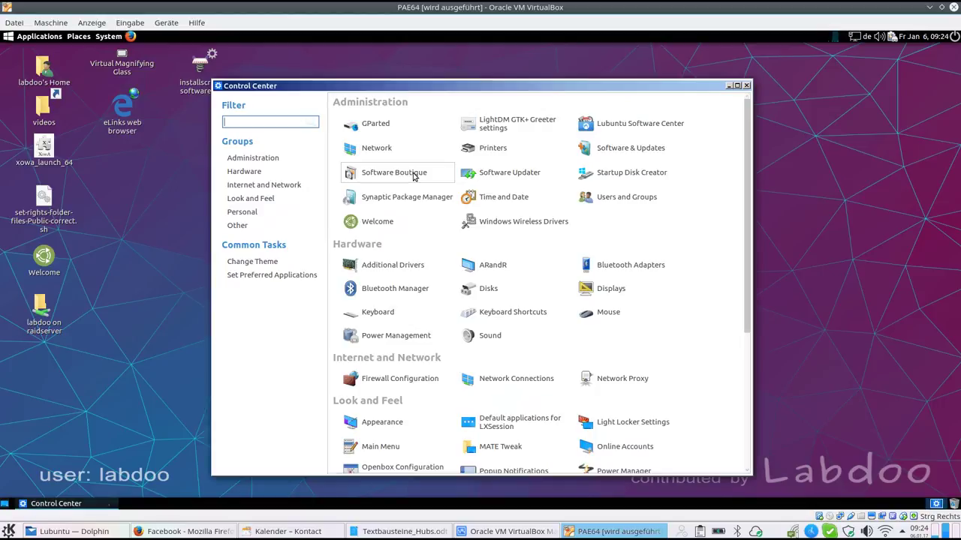
scroll(441, 264, down, 4)
scroll(441, 264, down, 1)
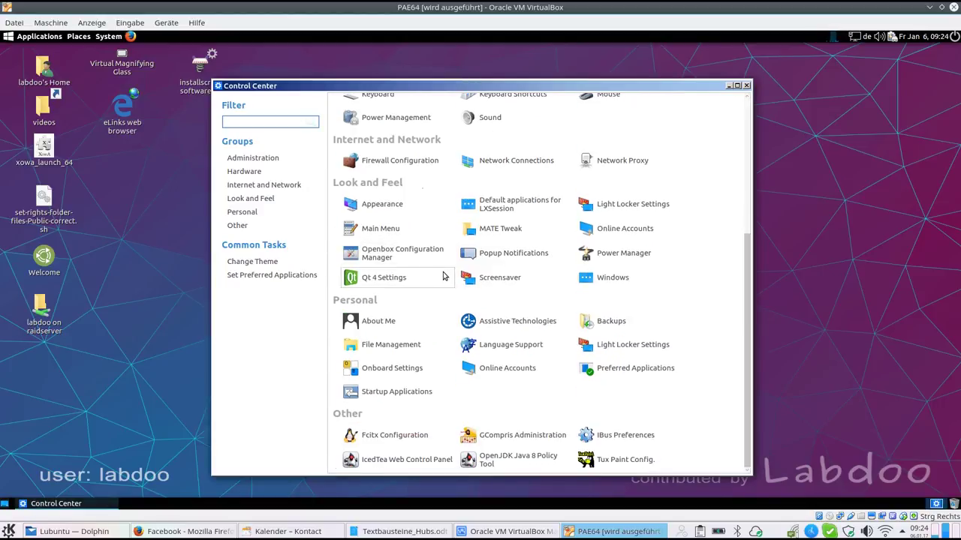
scroll(514, 409, up, 5)
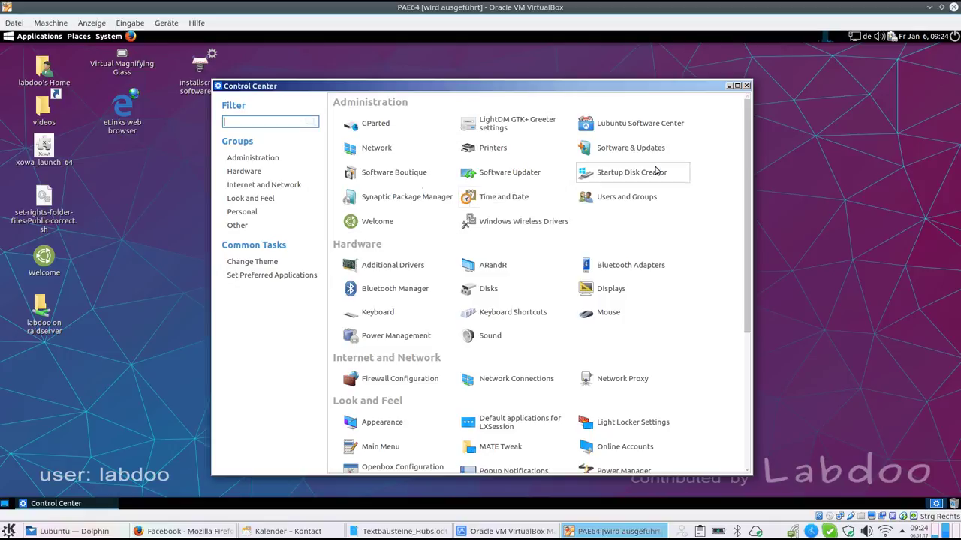
- Check the network indicator's connection options and the System entries, leaving both without choosing anything
click(855, 37)
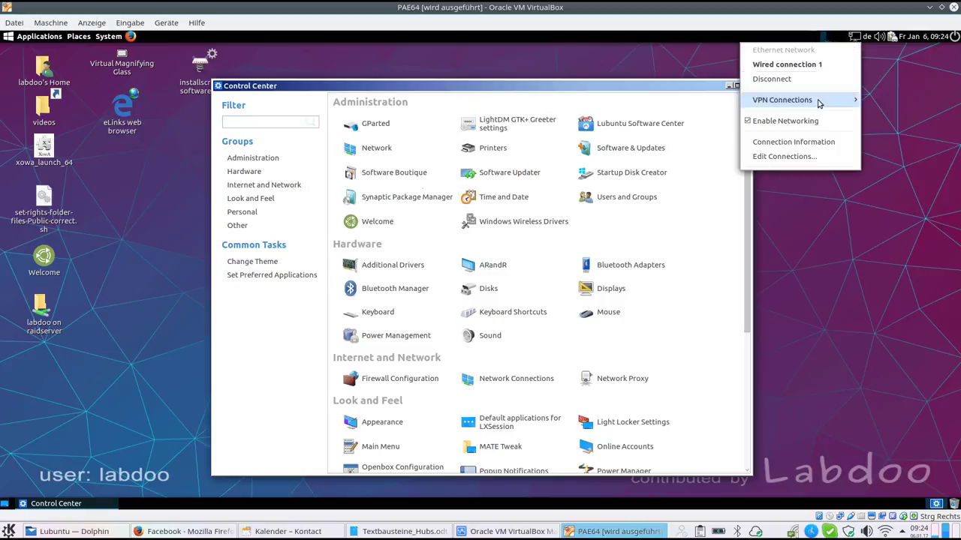
click(923, 101)
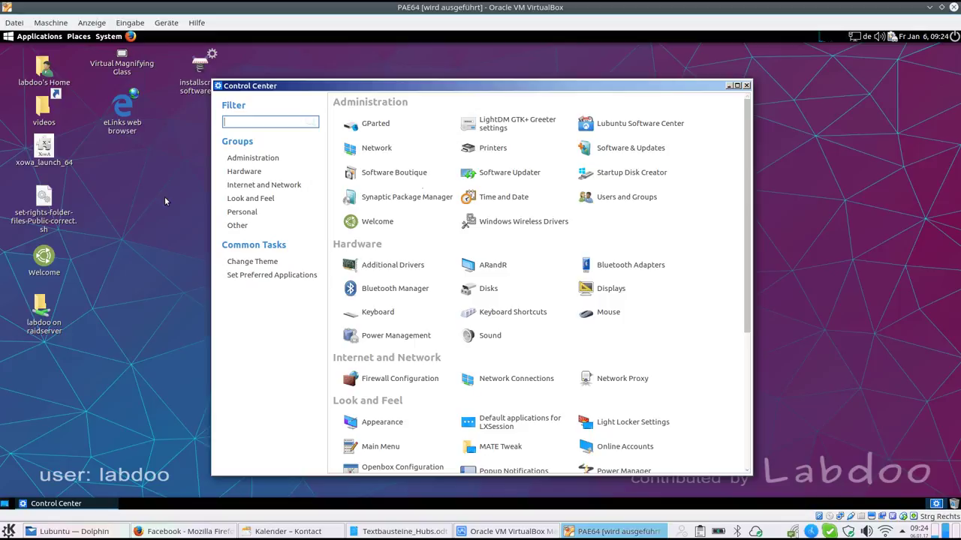
click(109, 36)
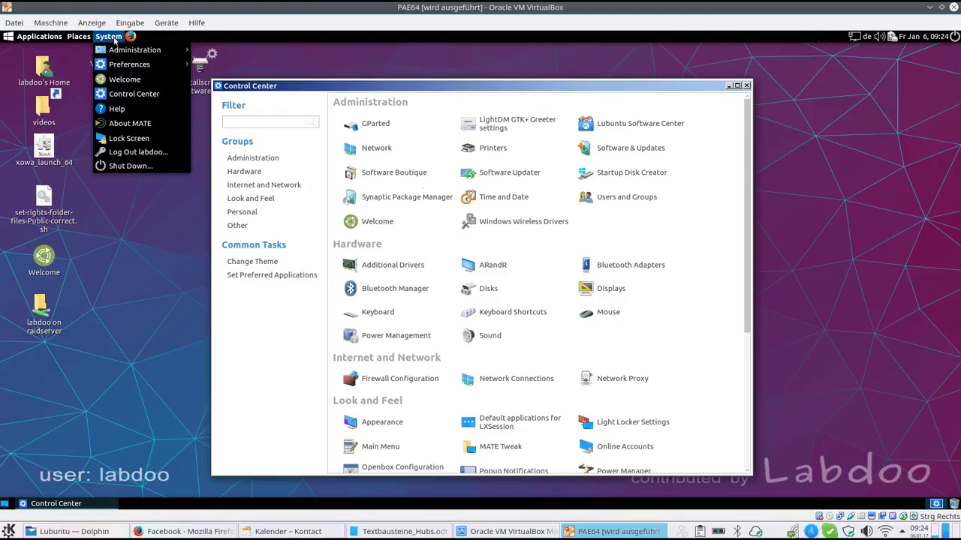
click(159, 266)
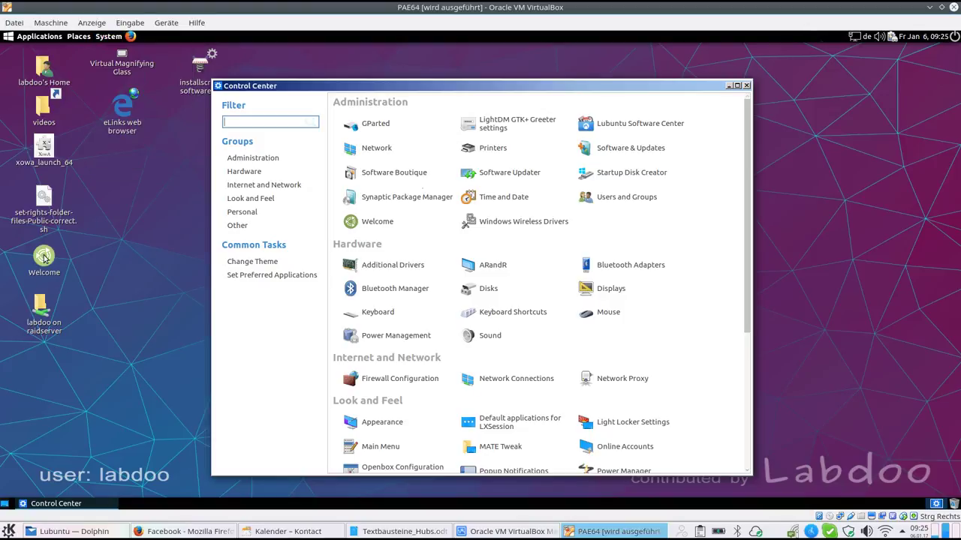
- Open the Ubuntu MATE Welcome application from the desktop, view its main options and close it
click(44, 257)
double_click(44, 258)
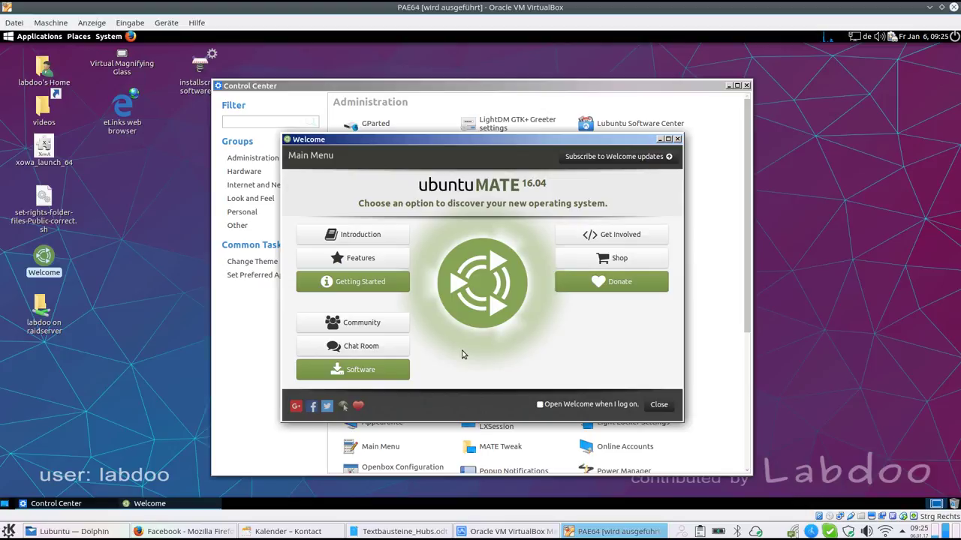
click(661, 407)
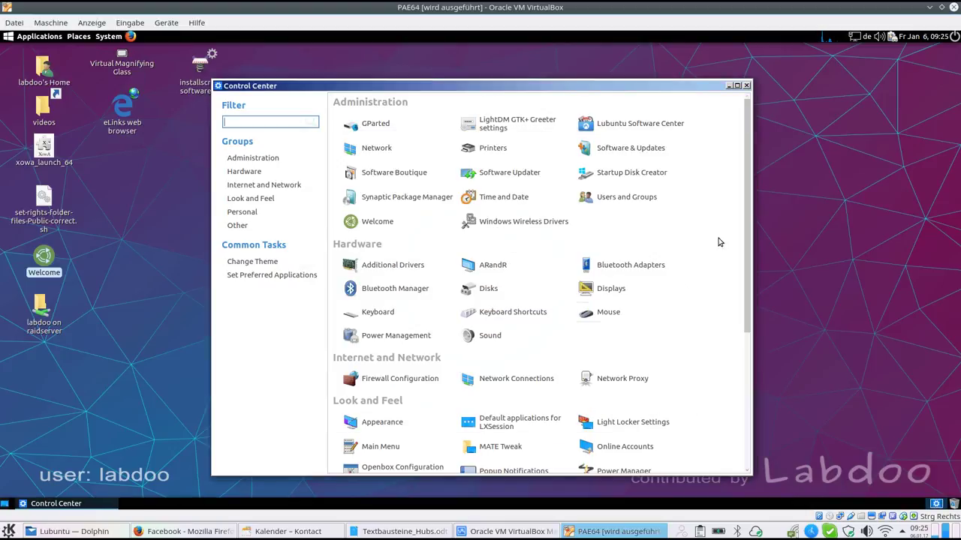
right_click(779, 530)
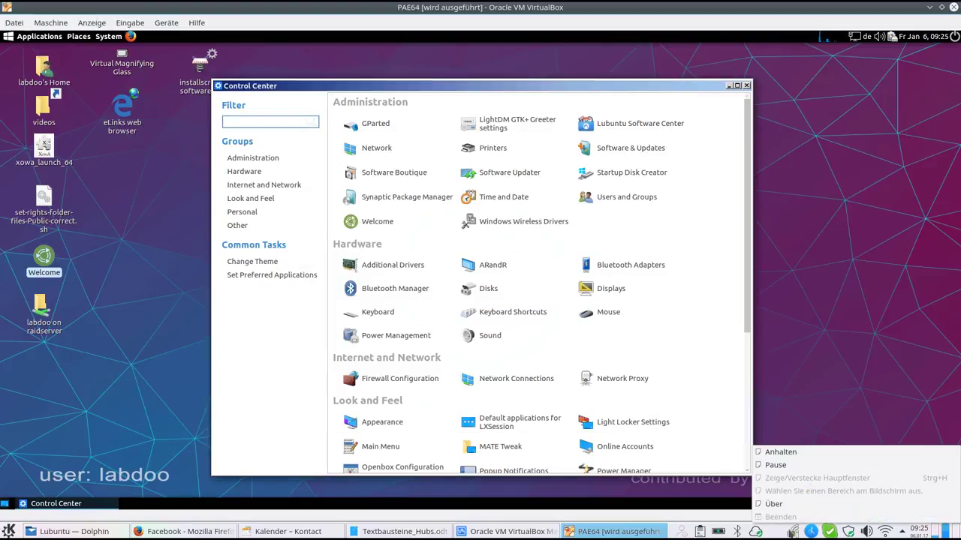